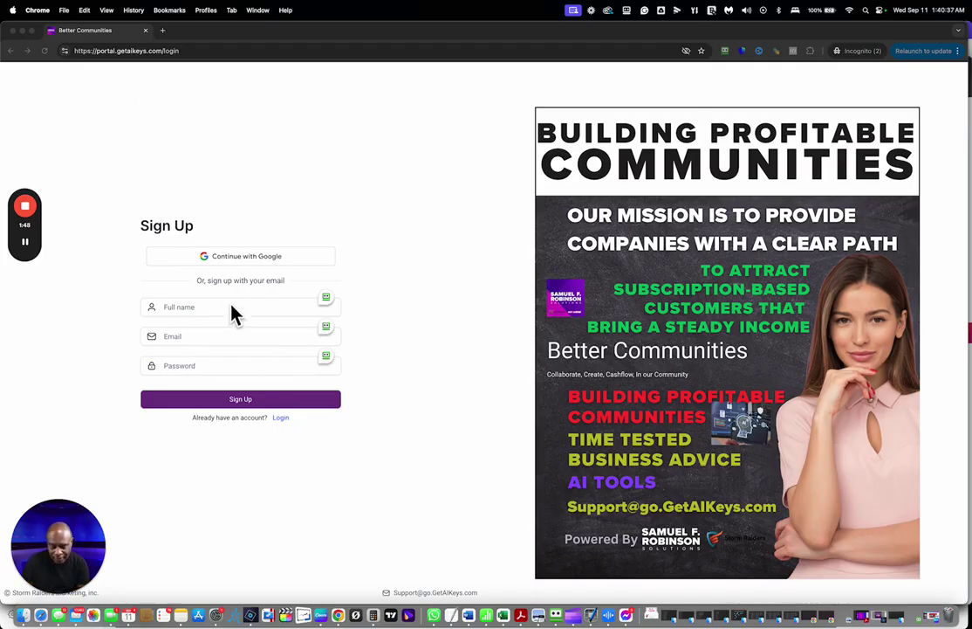
Step: Toggle the sign-up window between its login and sign-up forms, then close it to reveal AI Elites
{"action": "left_click", "coordinate": [282, 419]}
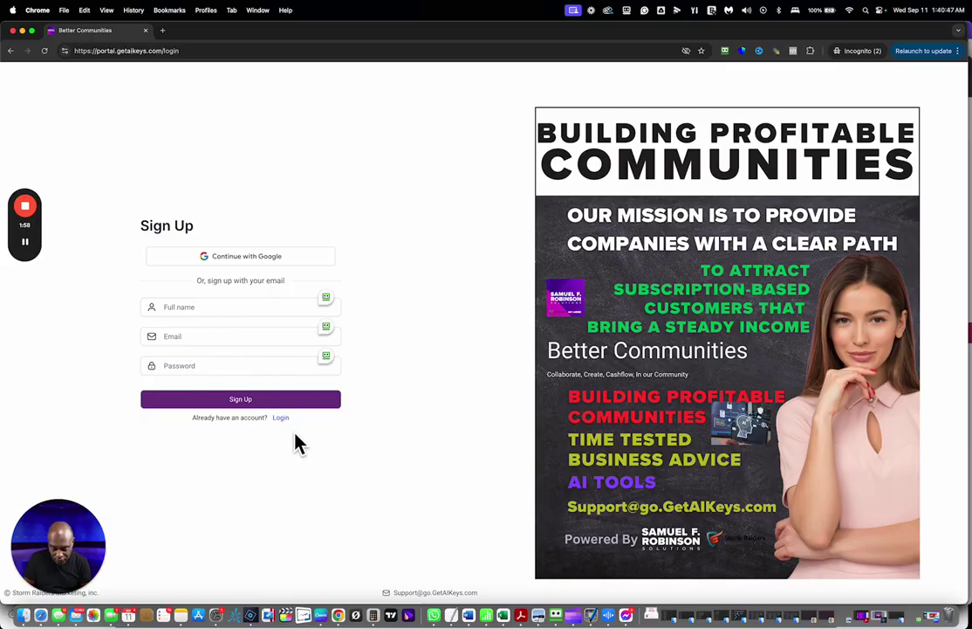
{"action": "left_click", "coordinate": [282, 419]}
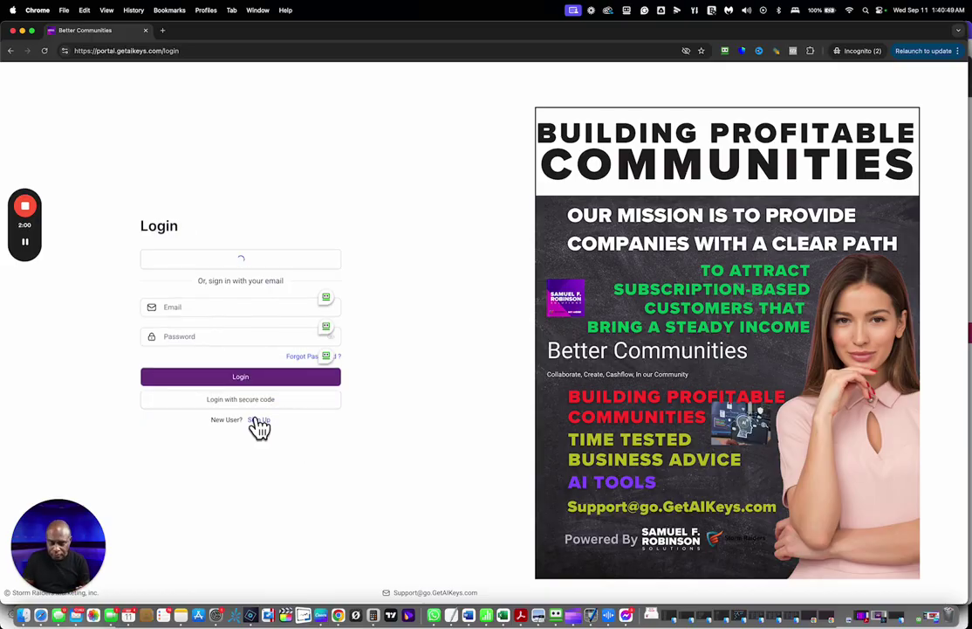
{"action": "left_click", "coordinate": [259, 421]}
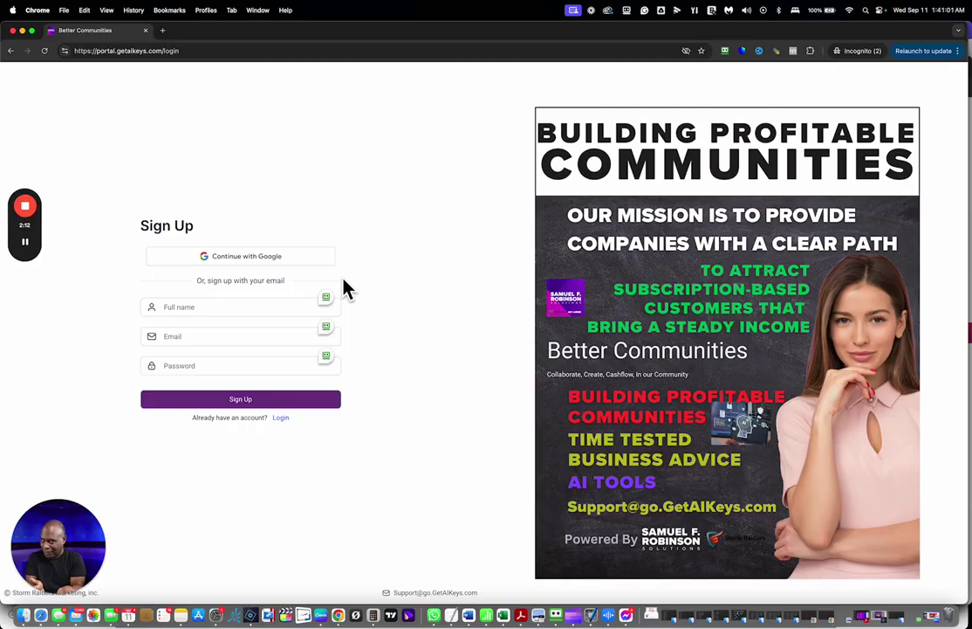
{"action": "left_click", "coordinate": [22, 31]}
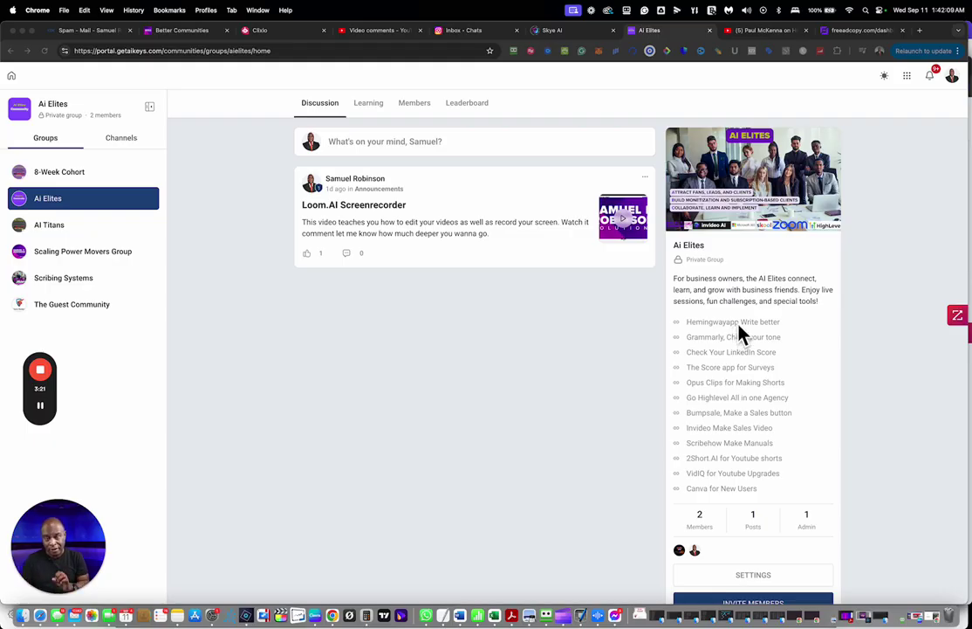
Step: Open the AI Elites Learning tab to list its three free courses
{"action": "left_click", "coordinate": [369, 105]}
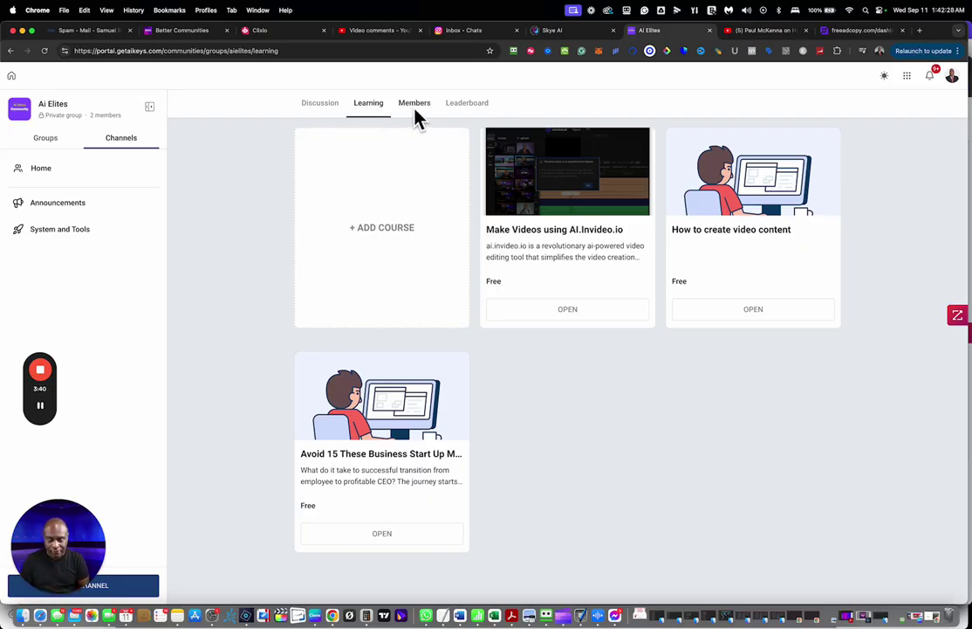
Step: Open the AI Elites Leaderboard tab showing one Level 1 member and no activity
{"action": "left_click", "coordinate": [461, 103]}
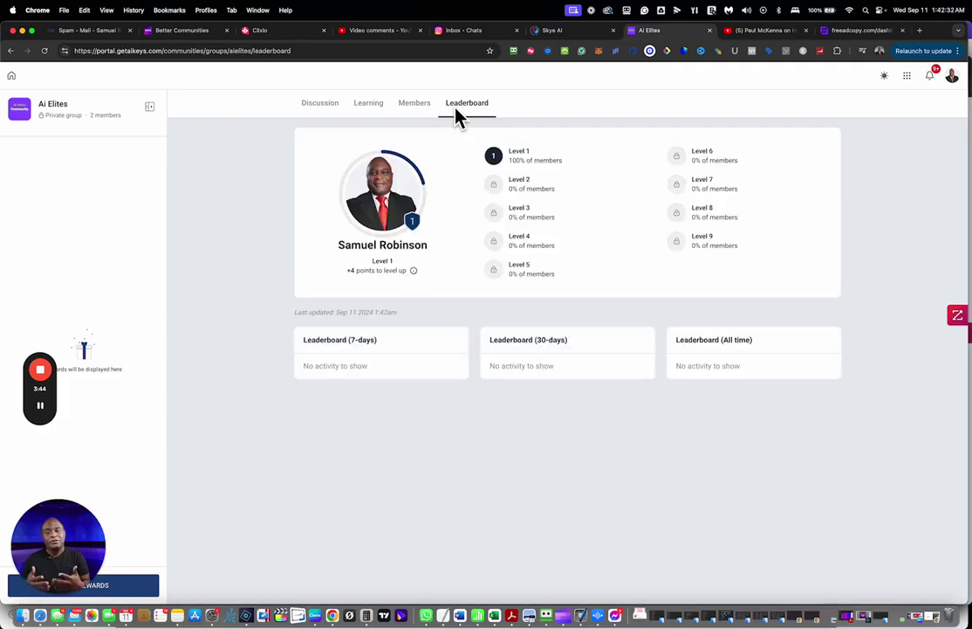